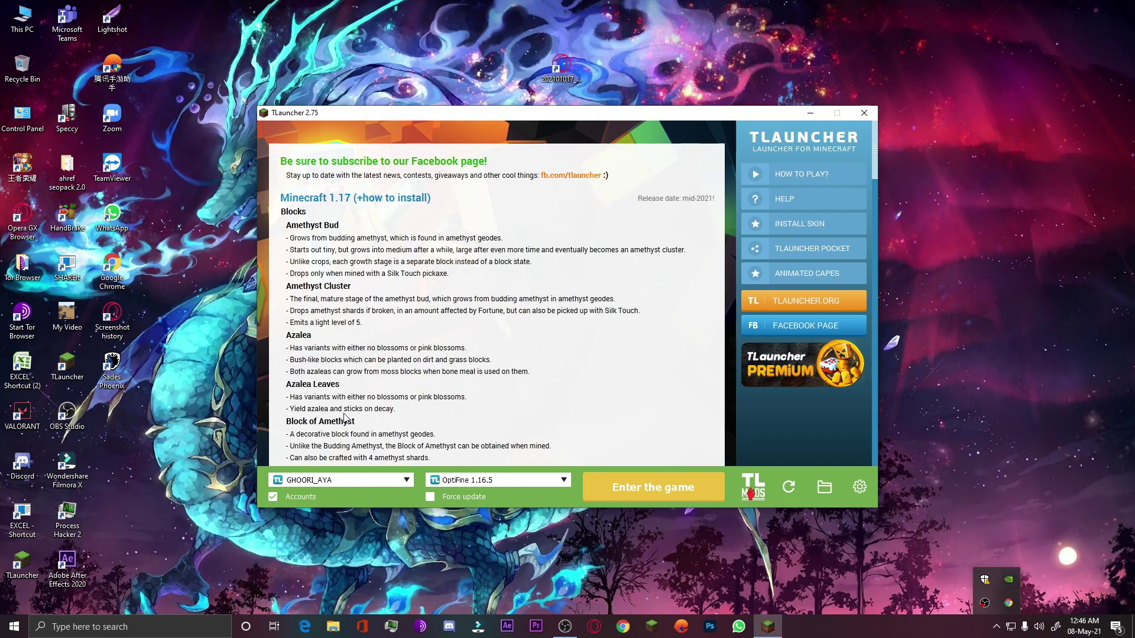
- Check the launcher's account settings, then return to the news page
left_click(392, 481)
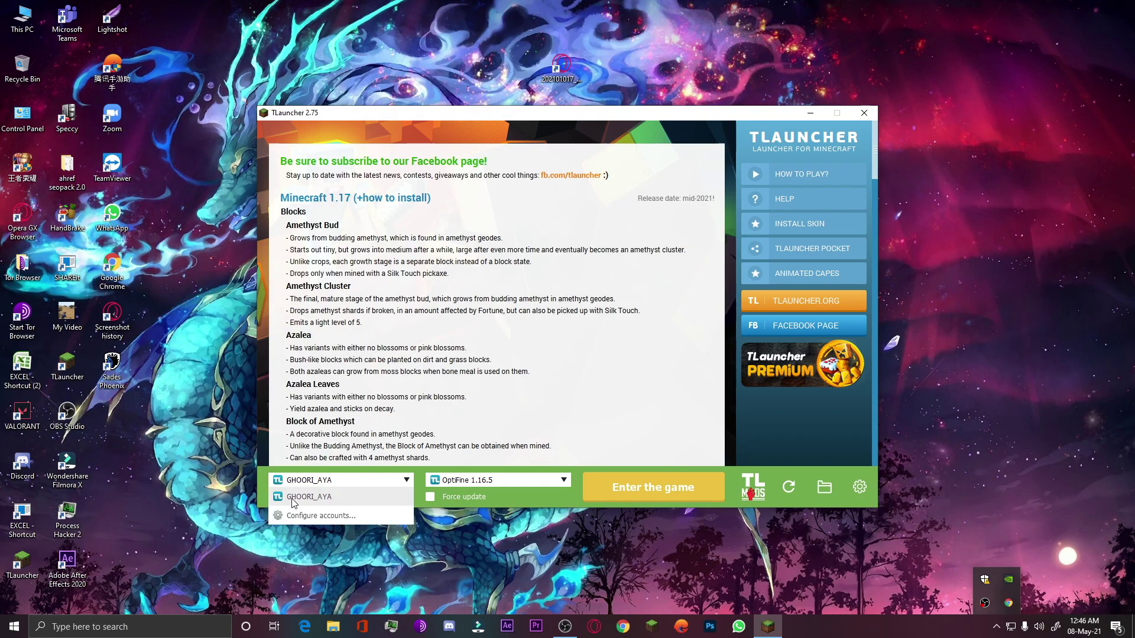
left_click(323, 515)
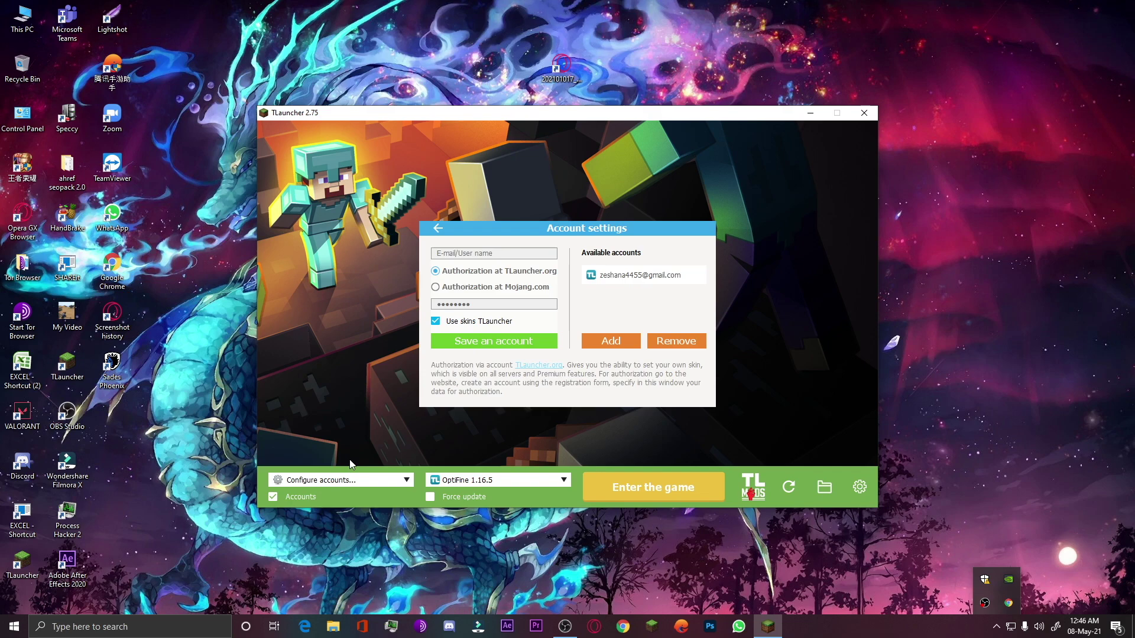
left_click(447, 229)
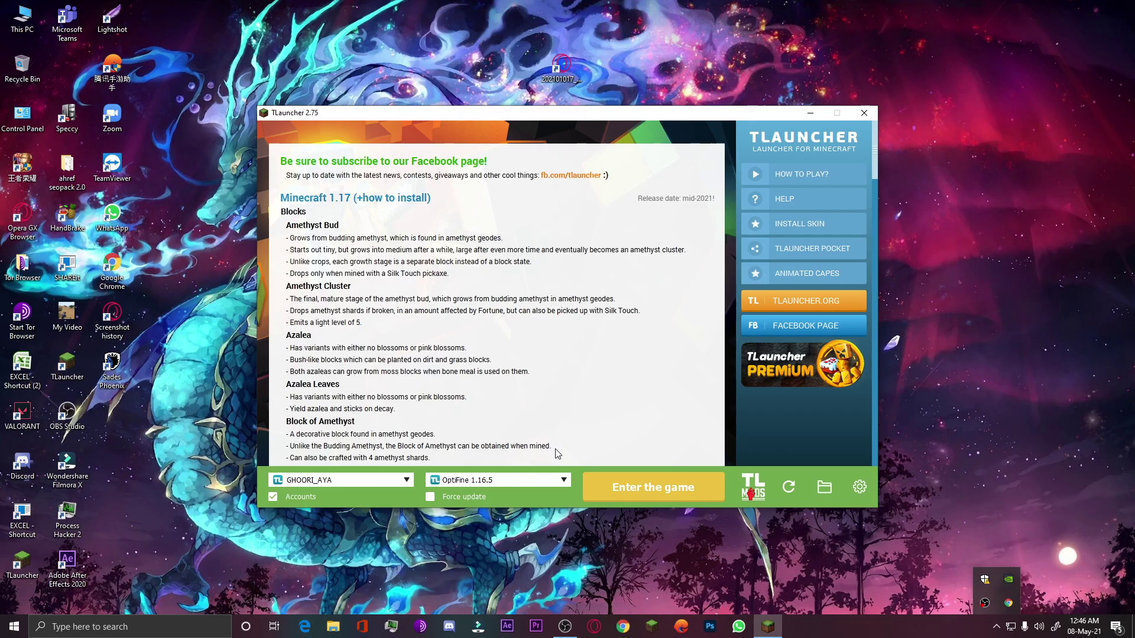
- Search Google for tlauncher.org in Chrome and open the official TLauncher site
left_click(622, 628)
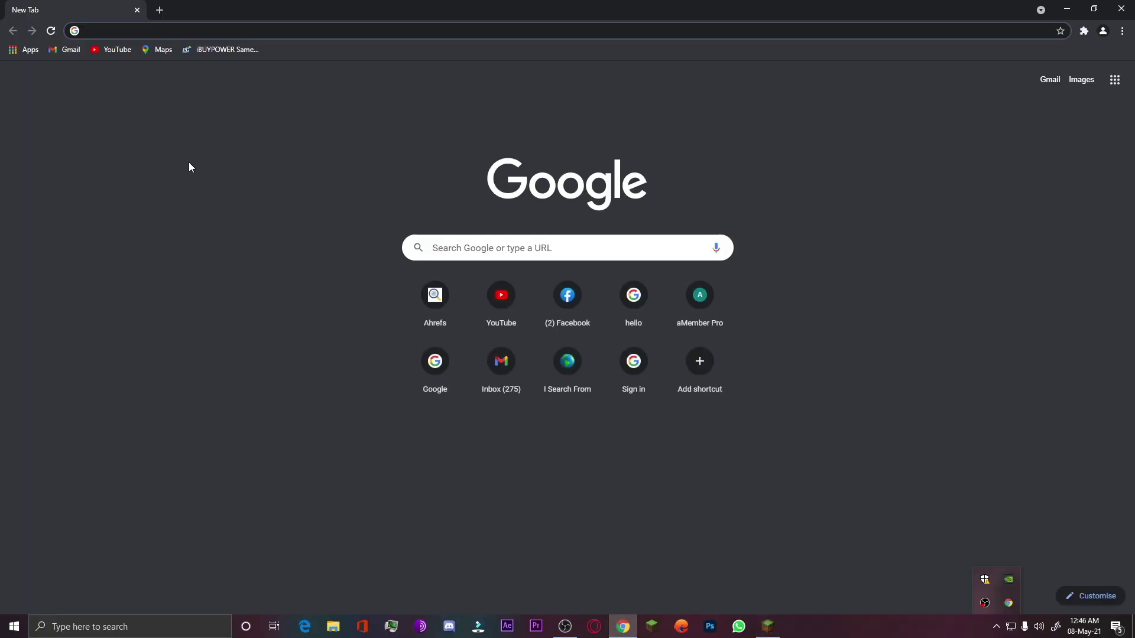
type("tl")
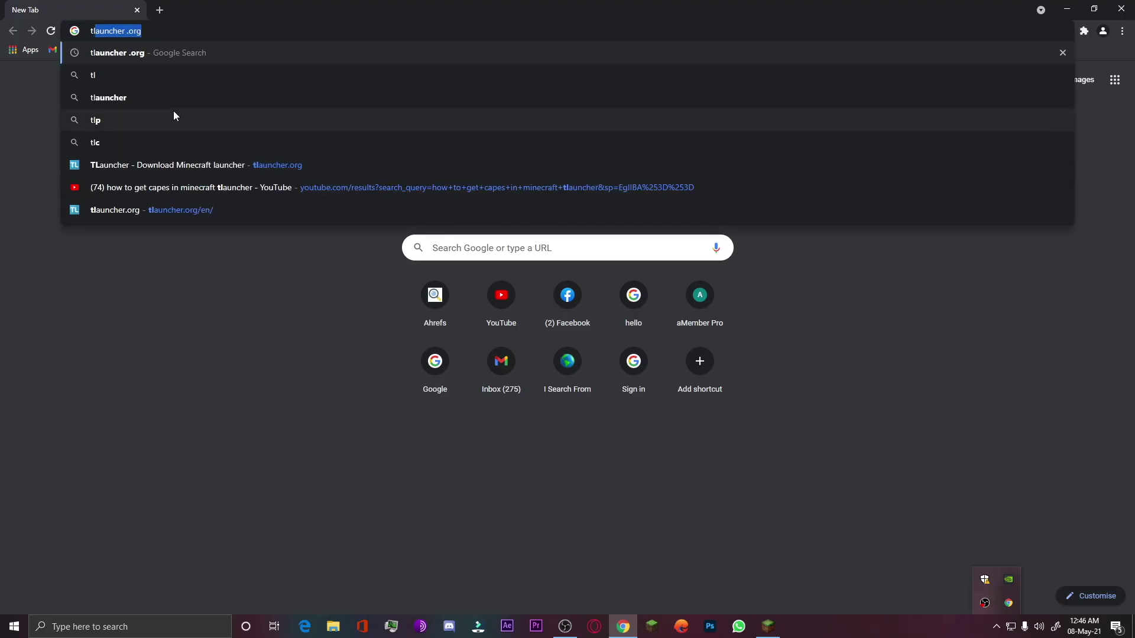
left_click(137, 58)
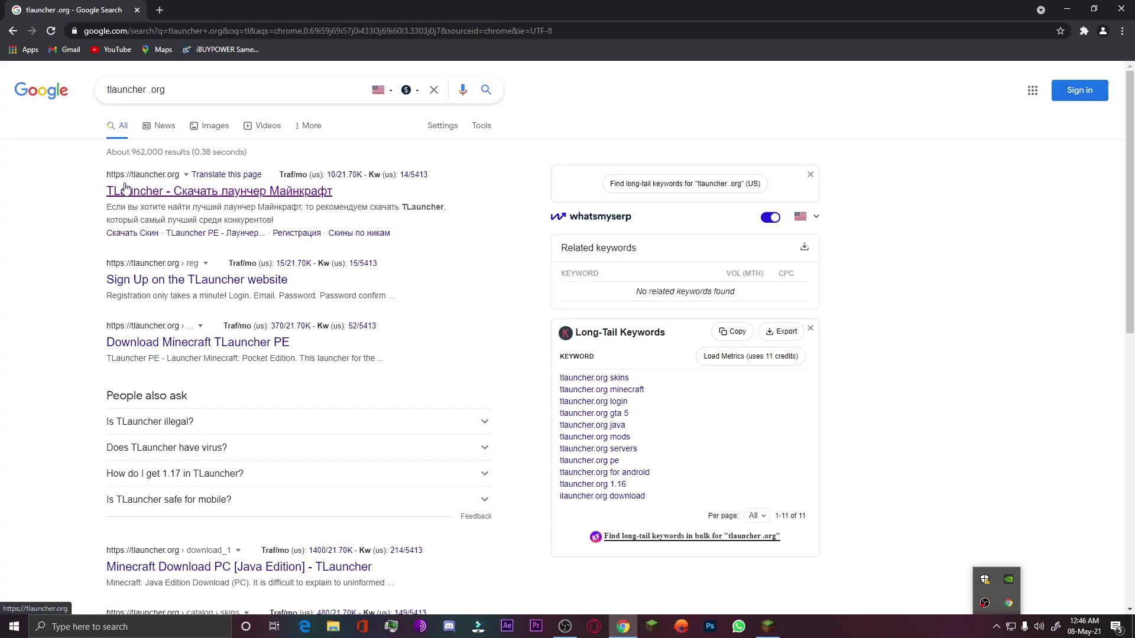
left_click(142, 193)
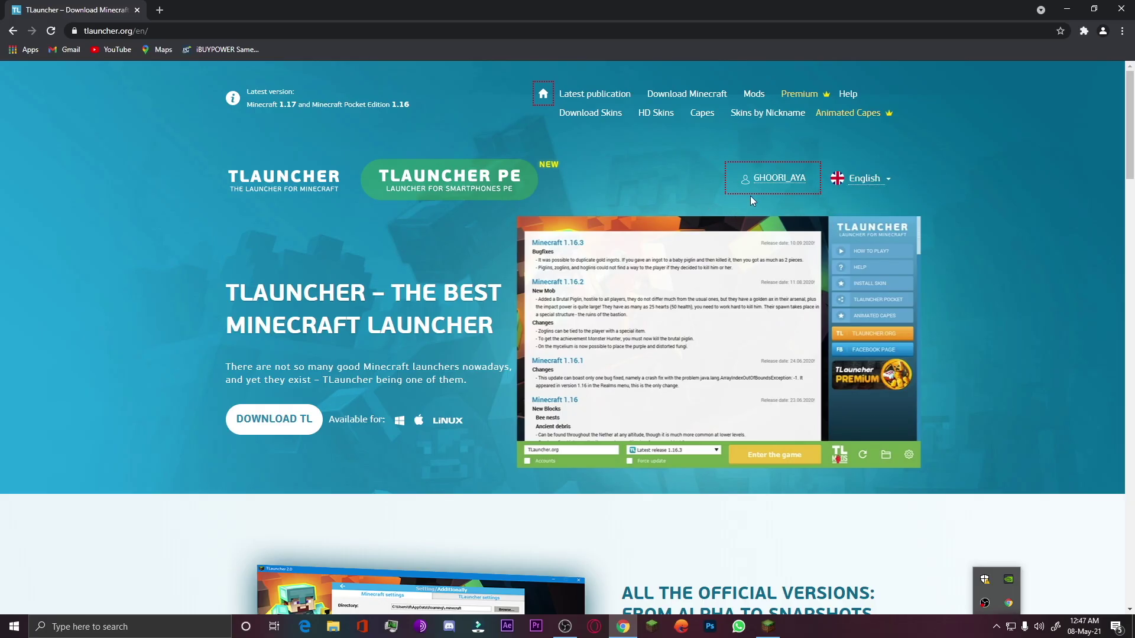
- Log out of the TLauncher website account from the User area and confirm the exit
left_click(802, 181)
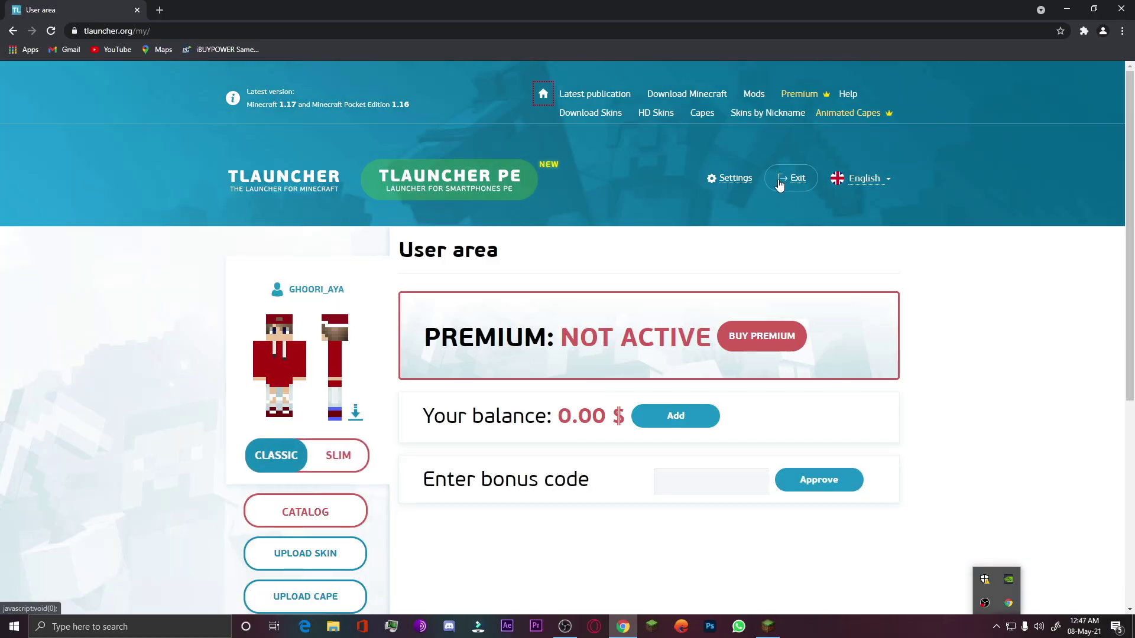
mouse_move(860, 185)
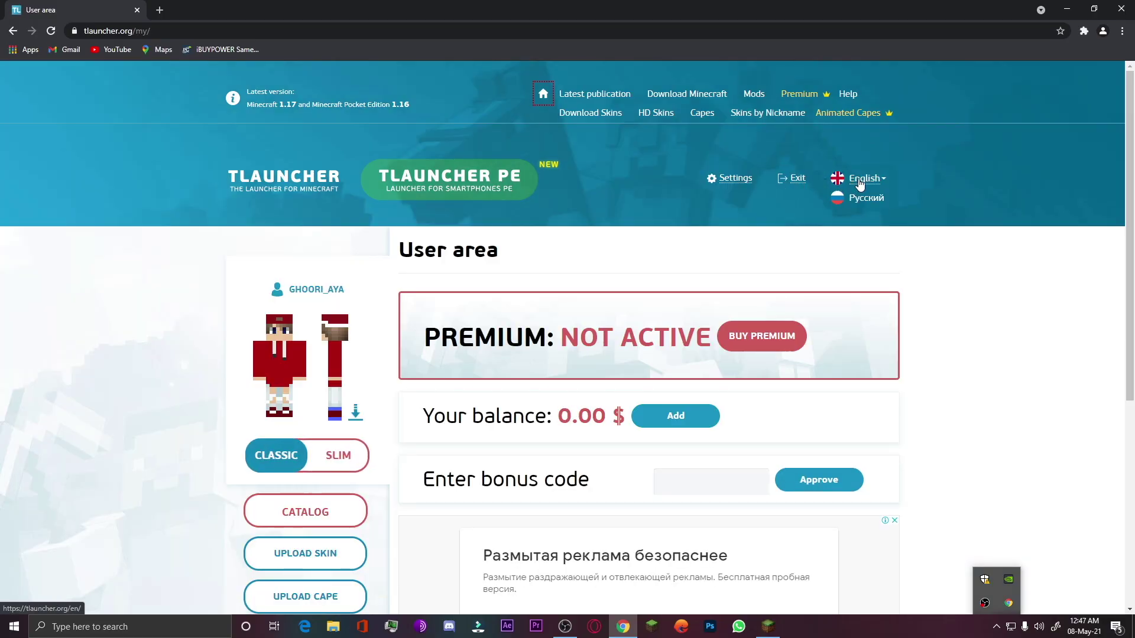
left_click(802, 185)
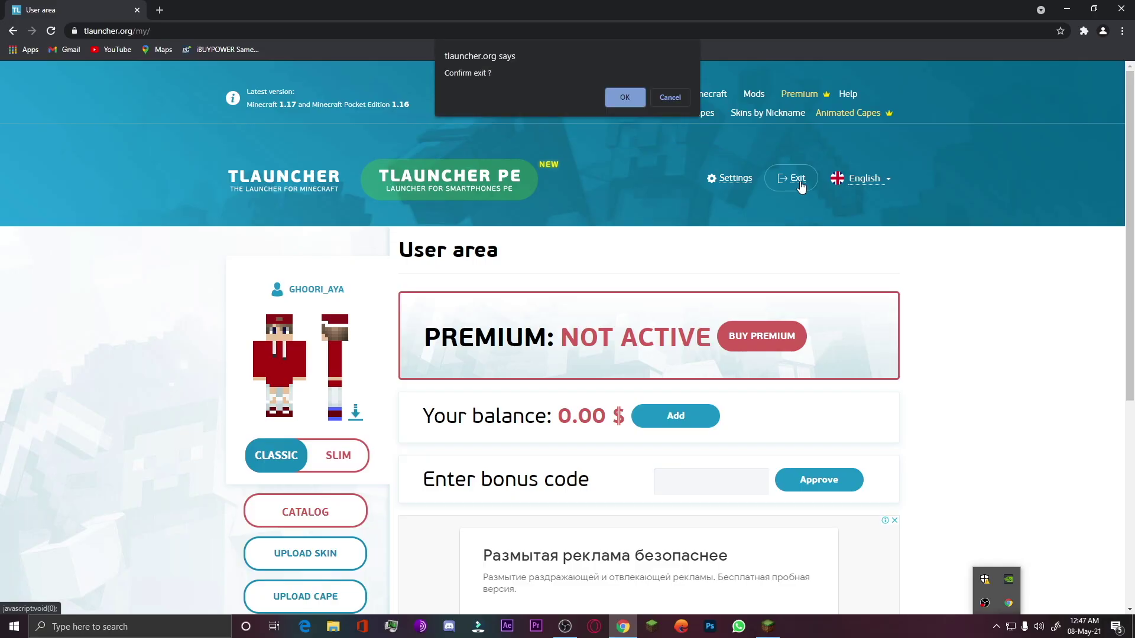
left_click(624, 98)
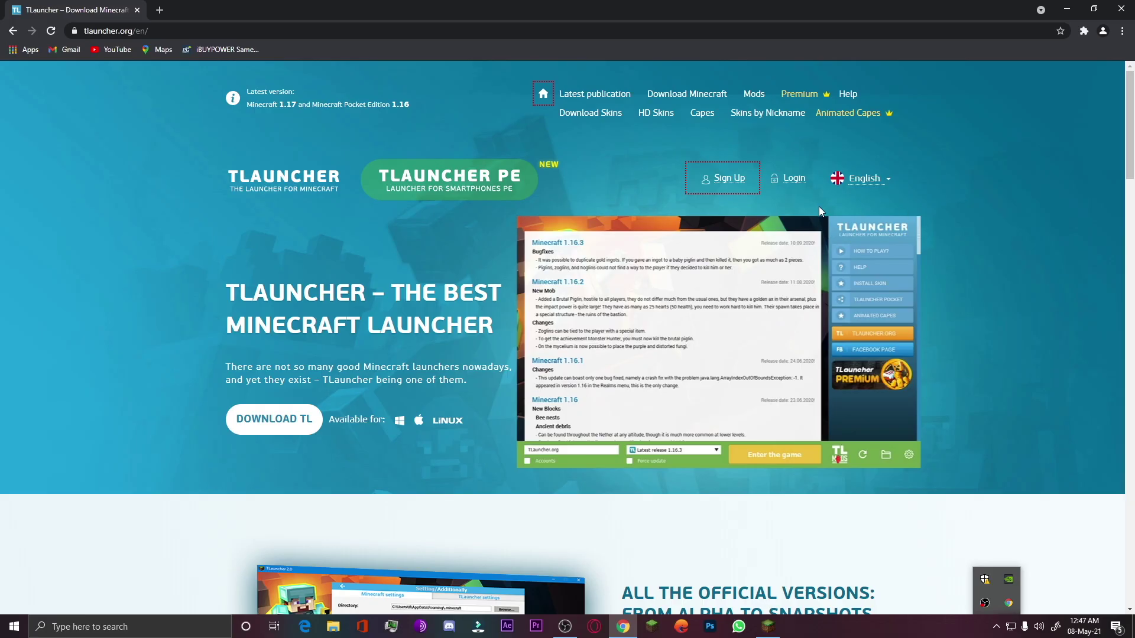
- Sign back in to tlauncher.org with the saved username and the pasted account password
left_click(791, 179)
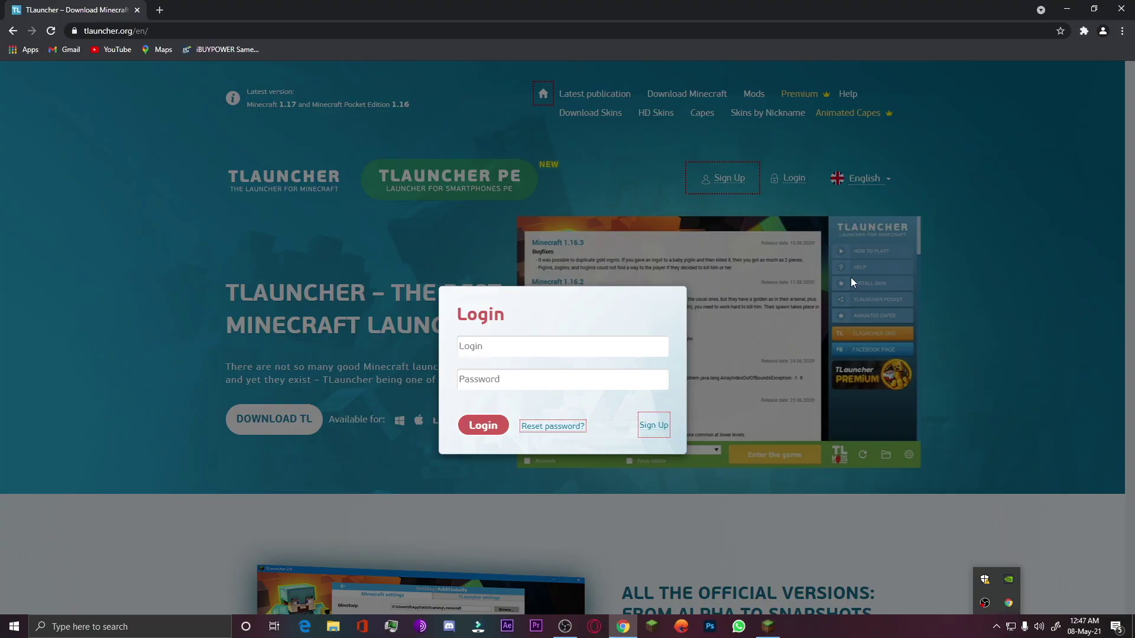
left_click(547, 352)
left_click(538, 364)
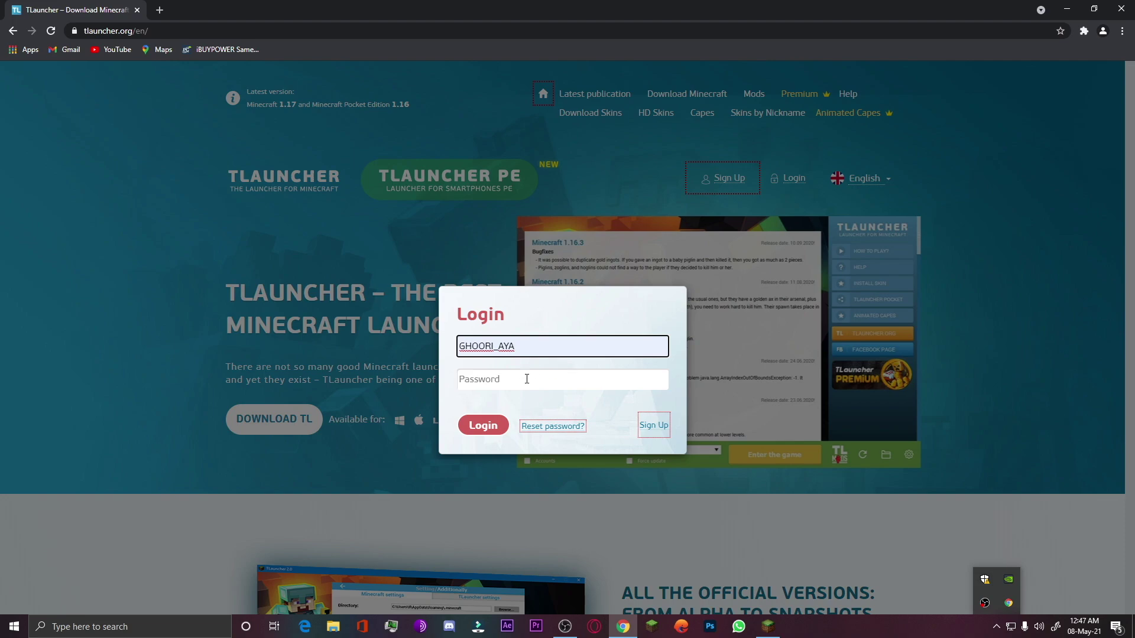
left_click(526, 379)
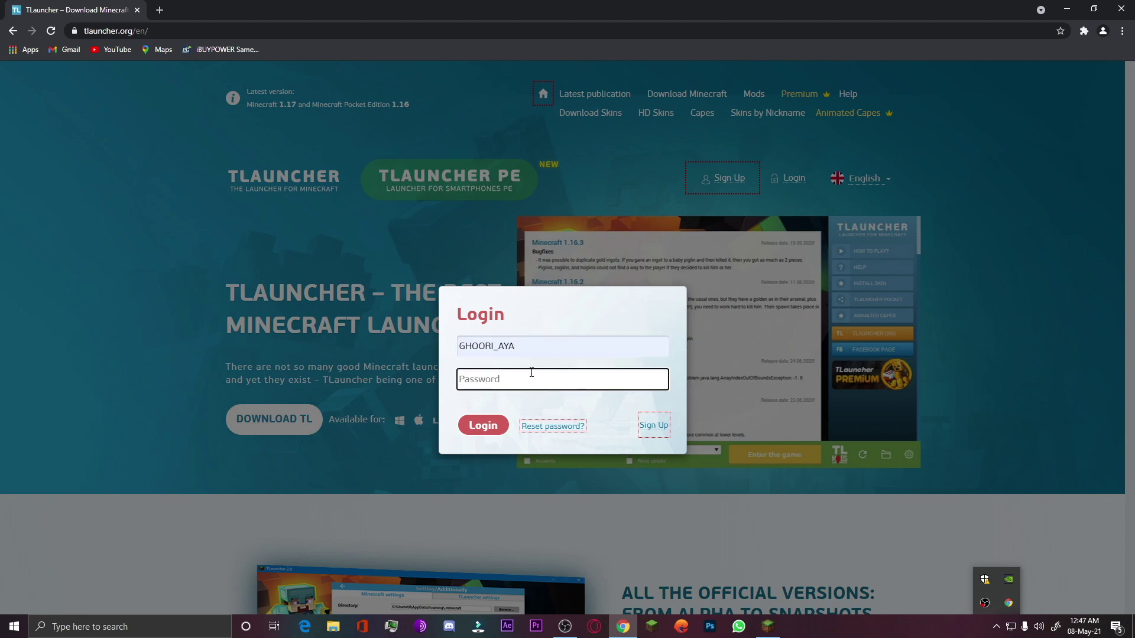
key("ctrl+v")
left_click(462, 423)
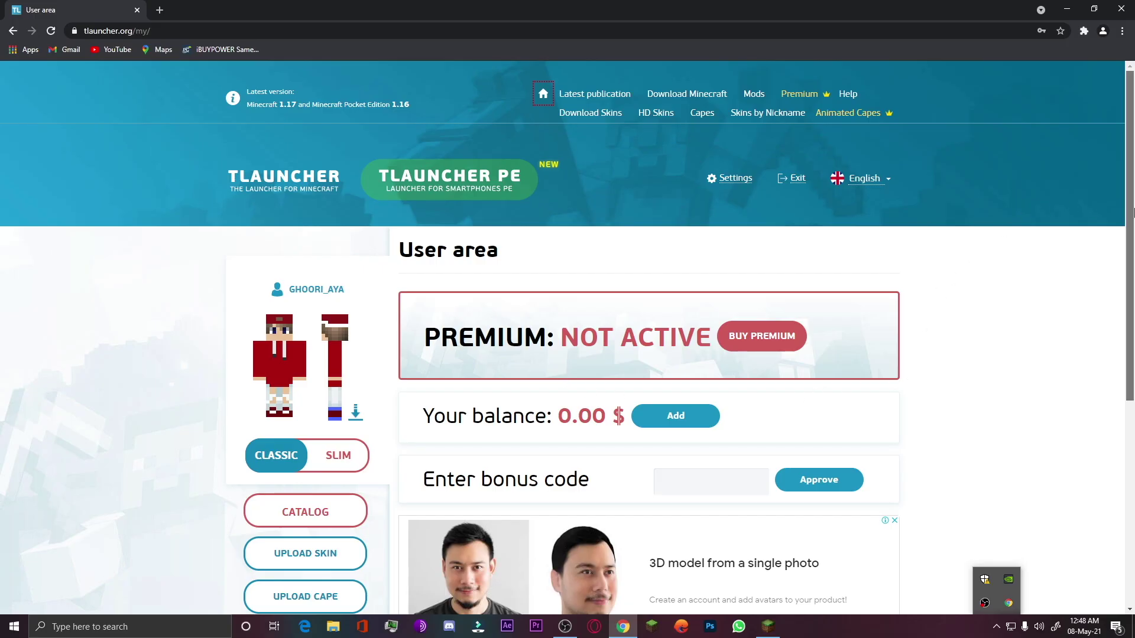
left_click_drag(1126, 200, 1124, 293)
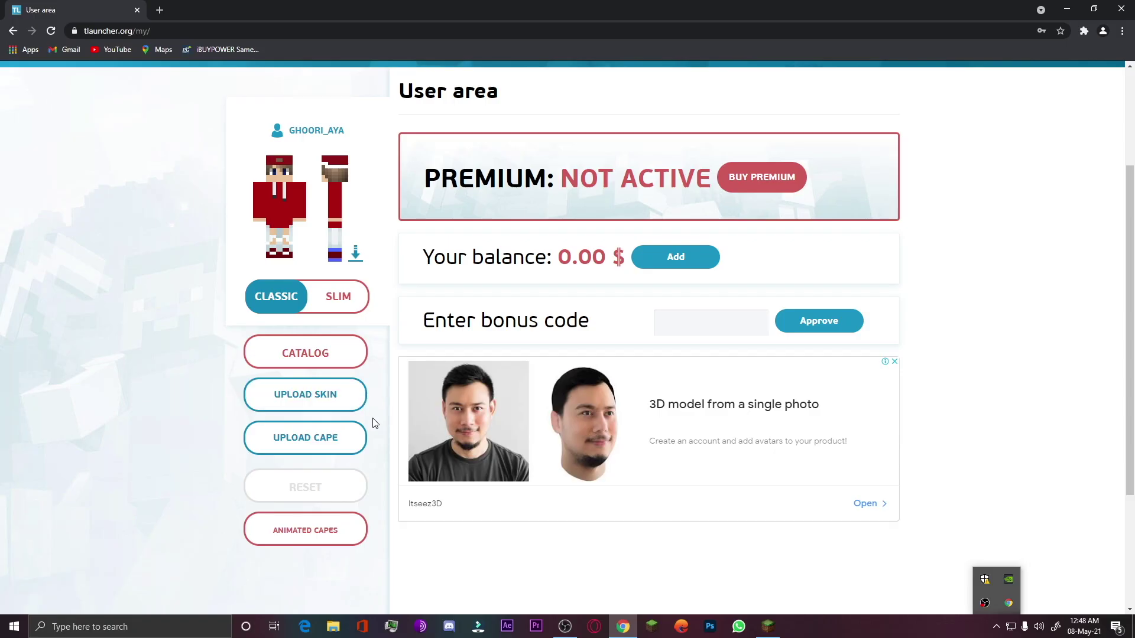
scroll(956, 303, "up", 2)
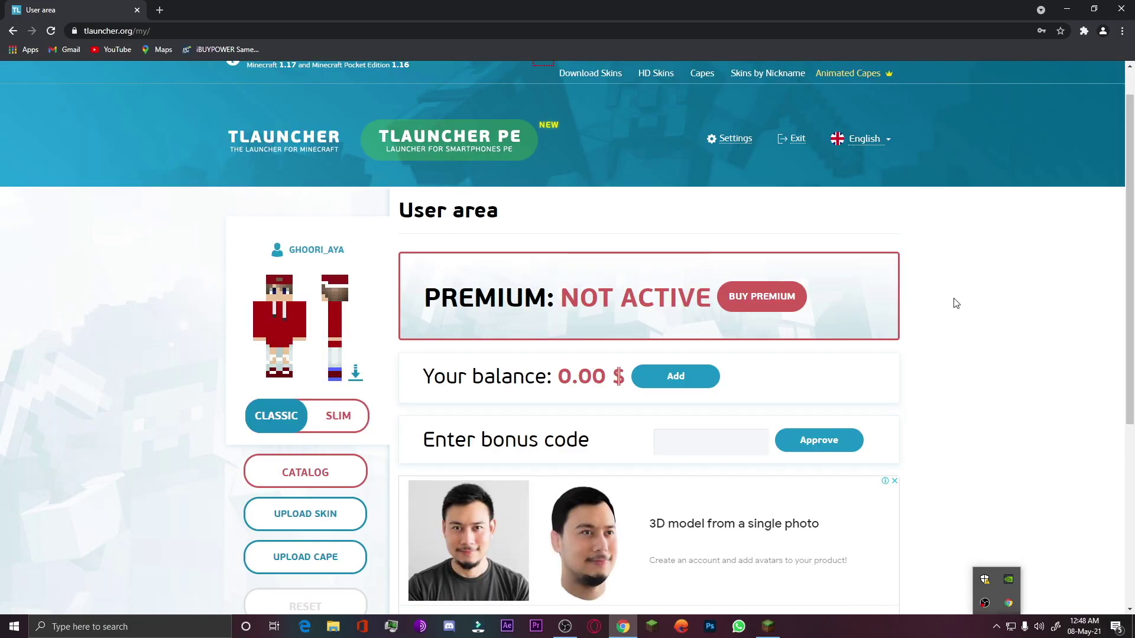
- Try renaming the website account to Sharaz in Settings, which is rejected as taken
left_click(728, 140)
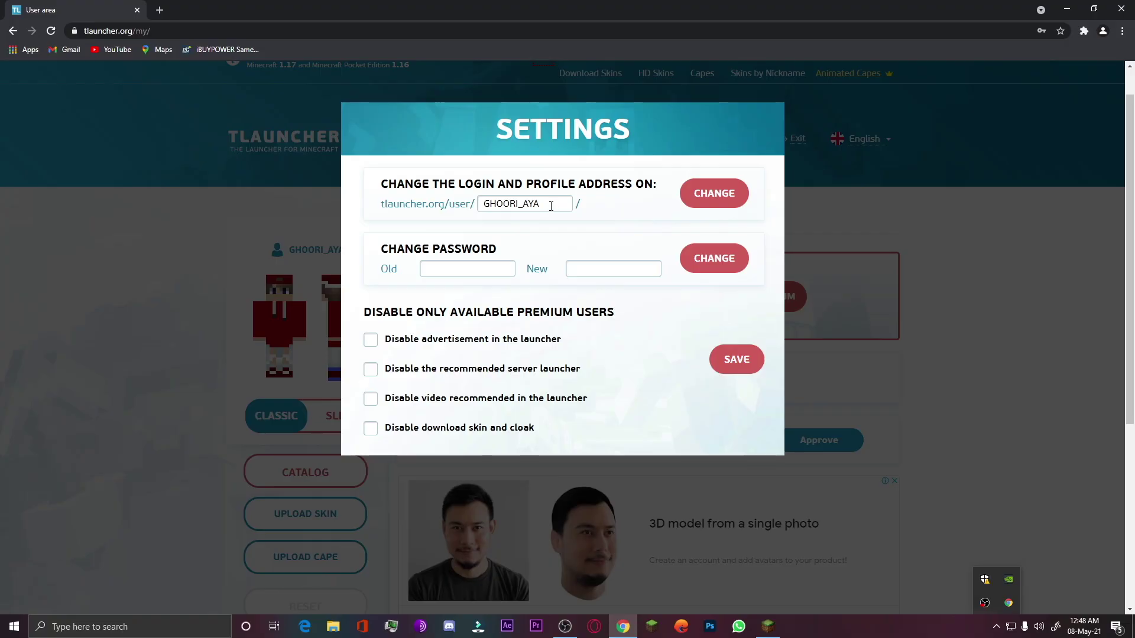
left_click_drag(550, 205, 480, 203)
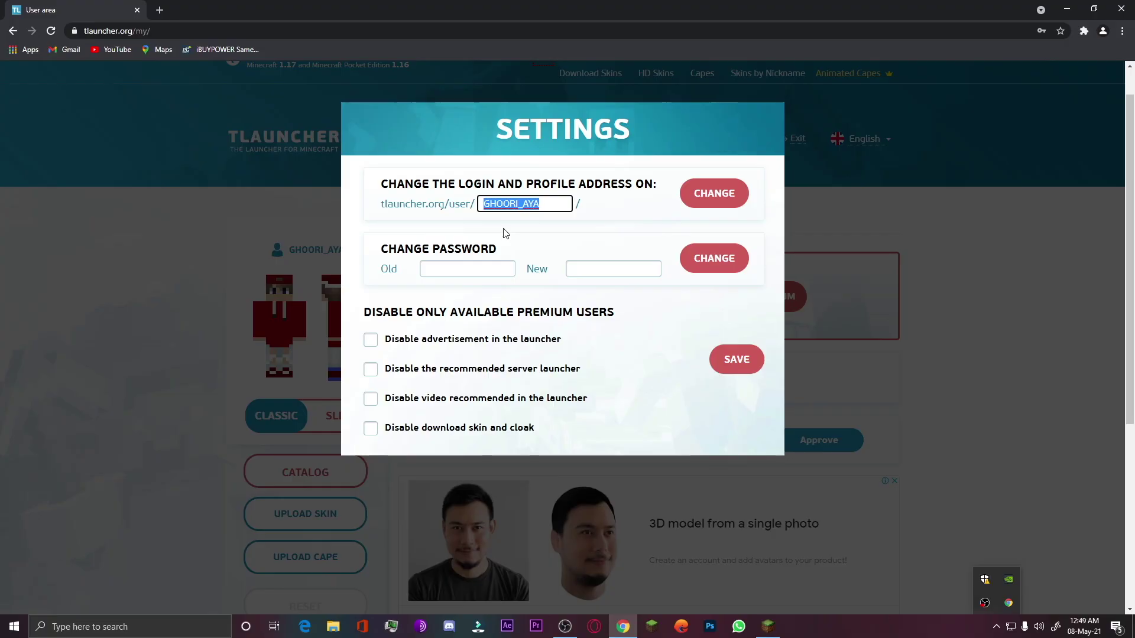
type("Sharaz")
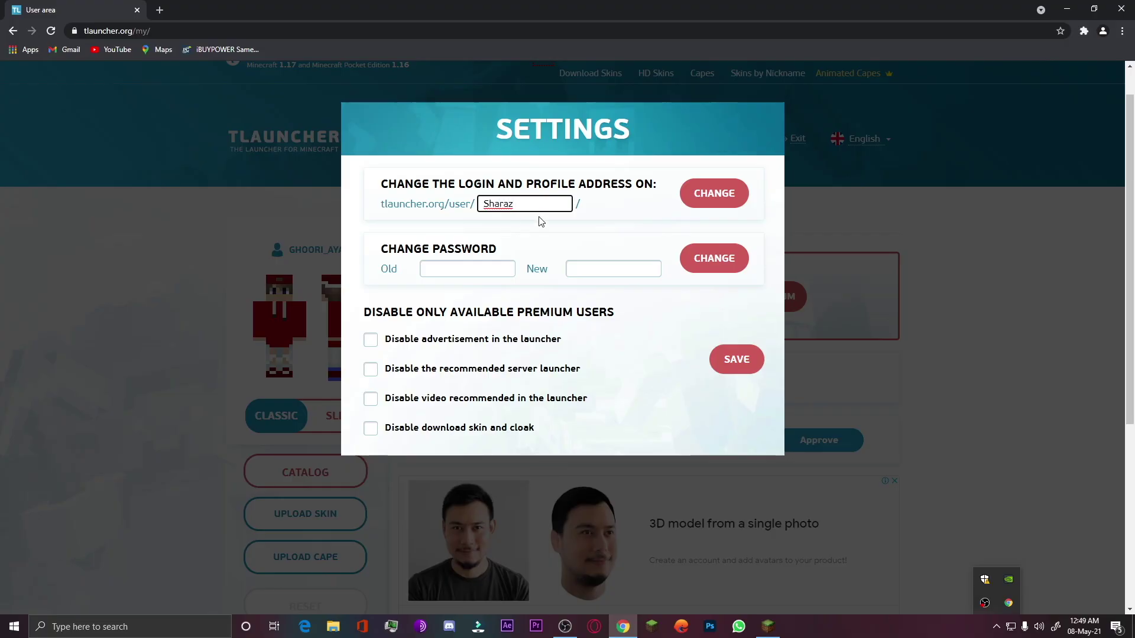
left_click(734, 195)
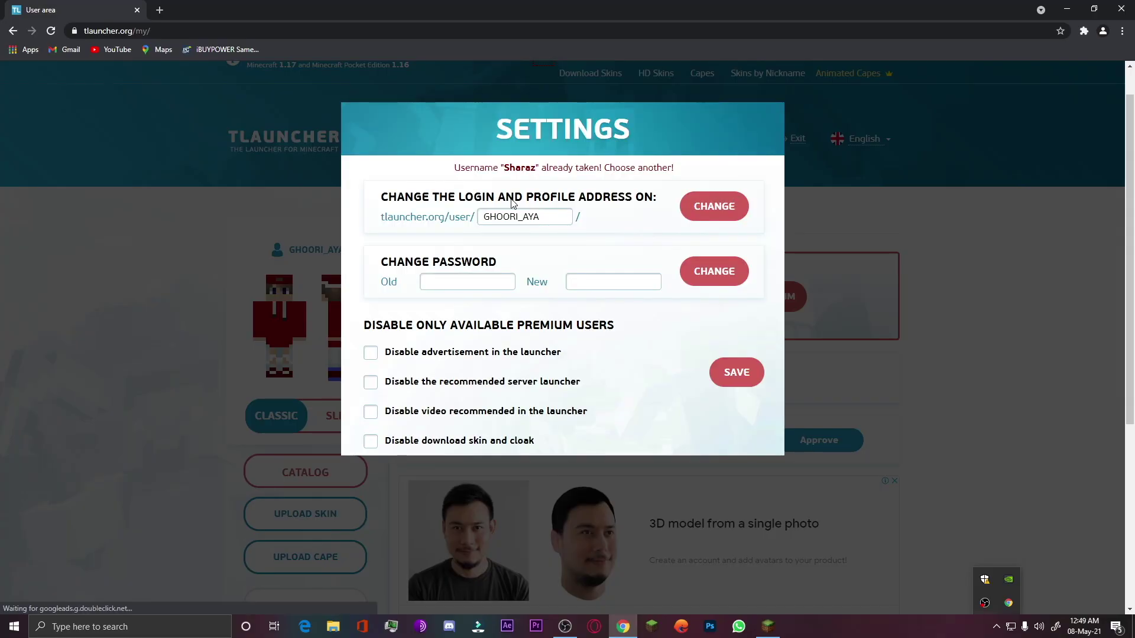
- Enter Sharazi1 as the new username, copy it, and submit the change
left_click_drag(553, 216, 476, 218)
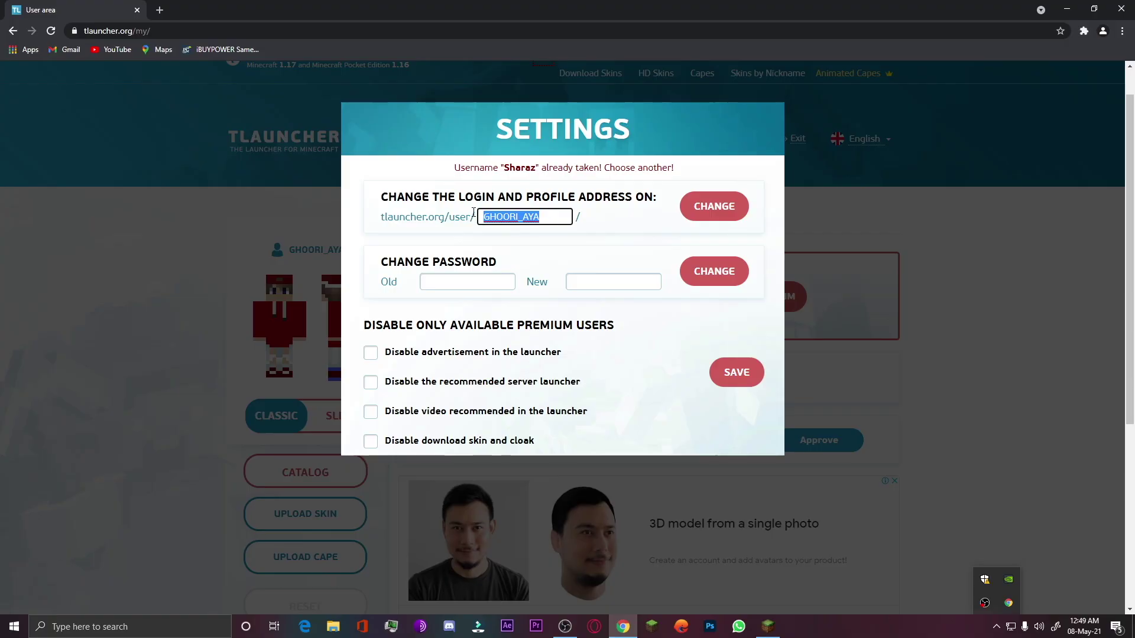
type("Shara")
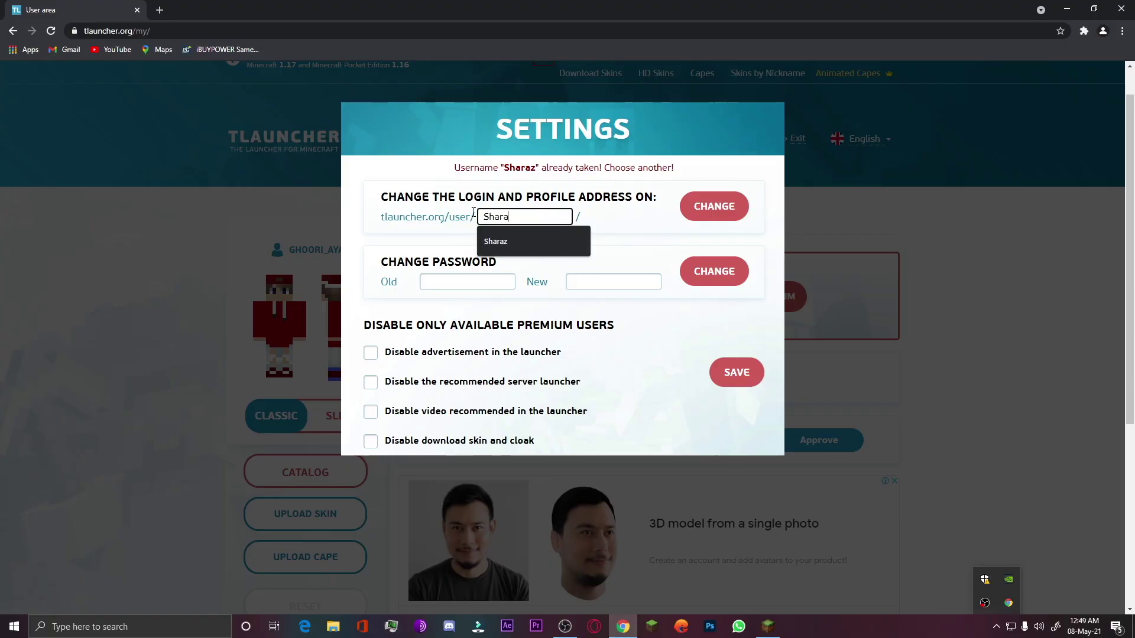
type("zi")
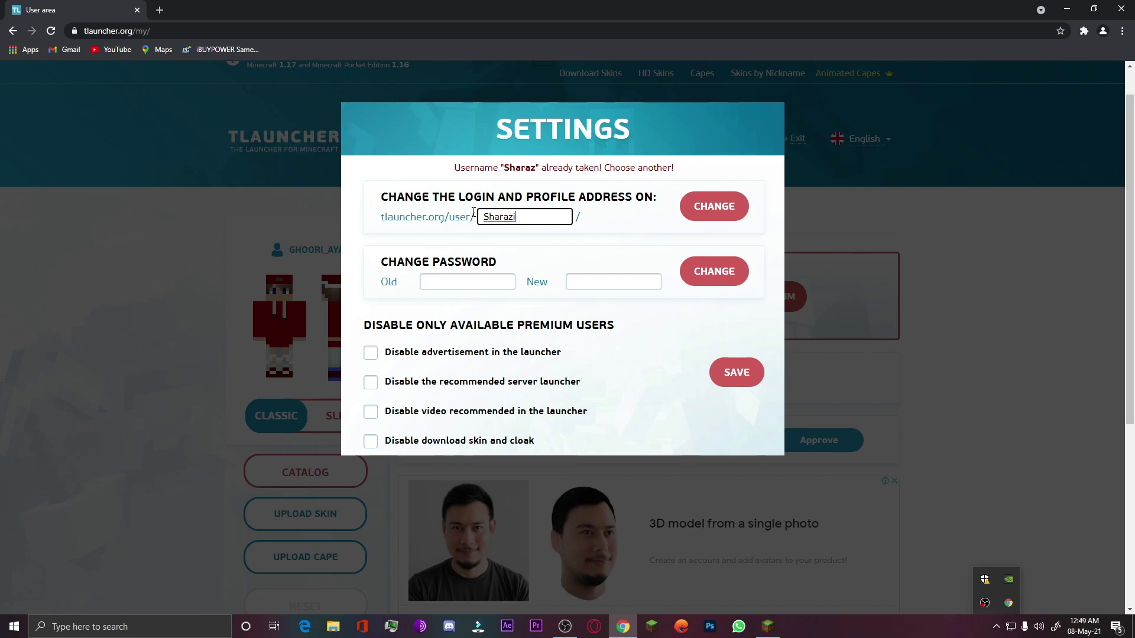
type("1")
left_click_drag(549, 217, 484, 217)
right_click(485, 217)
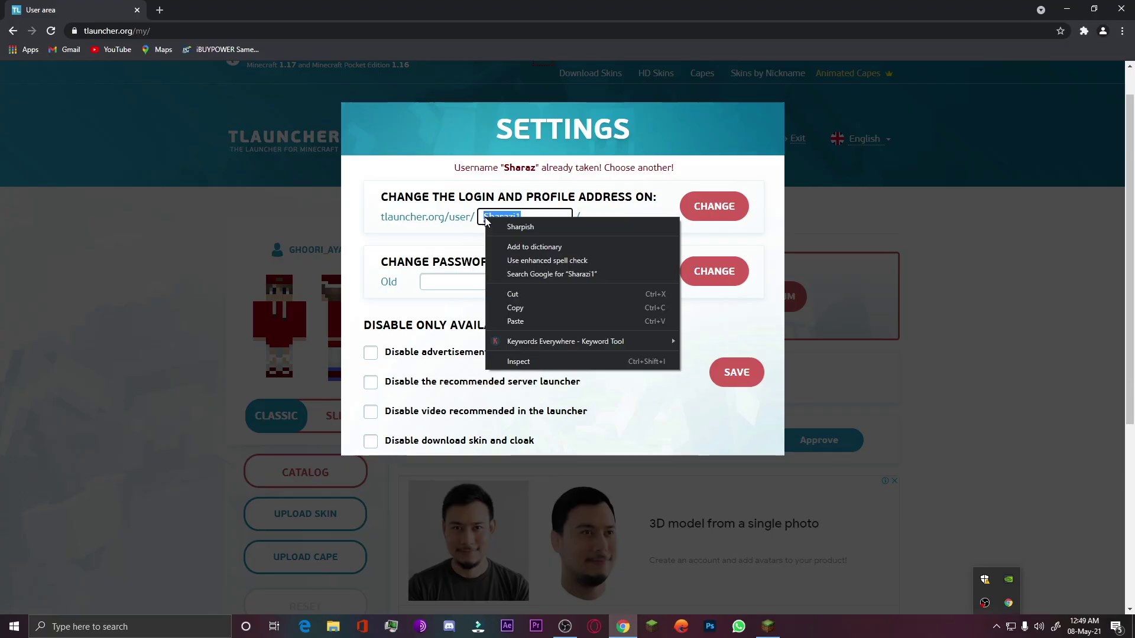
left_click(522, 304)
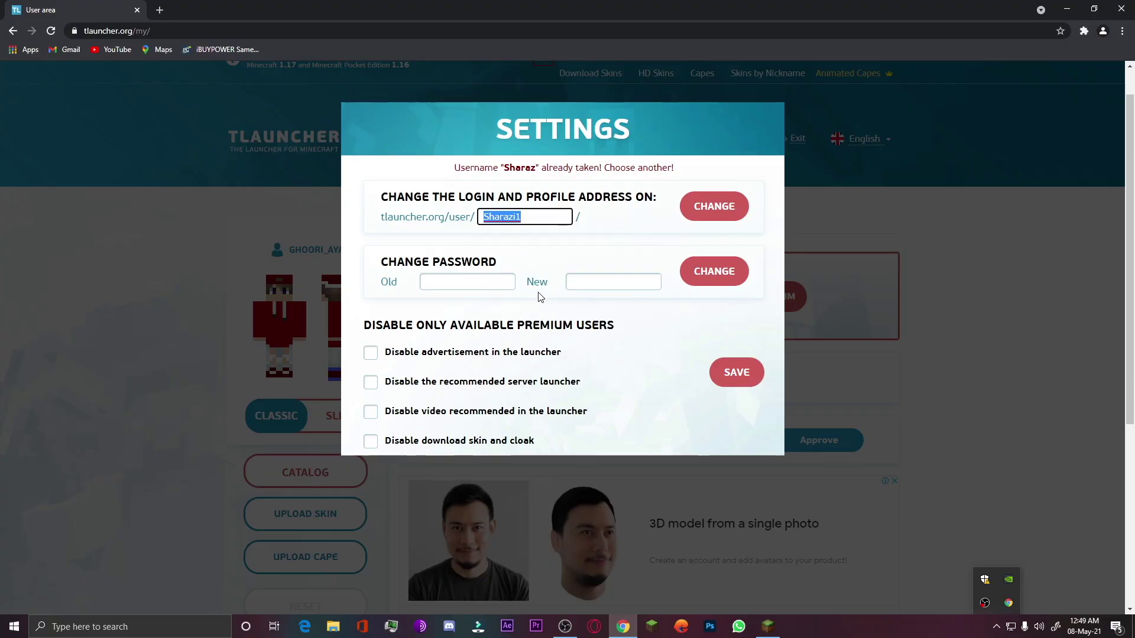
left_click(696, 220)
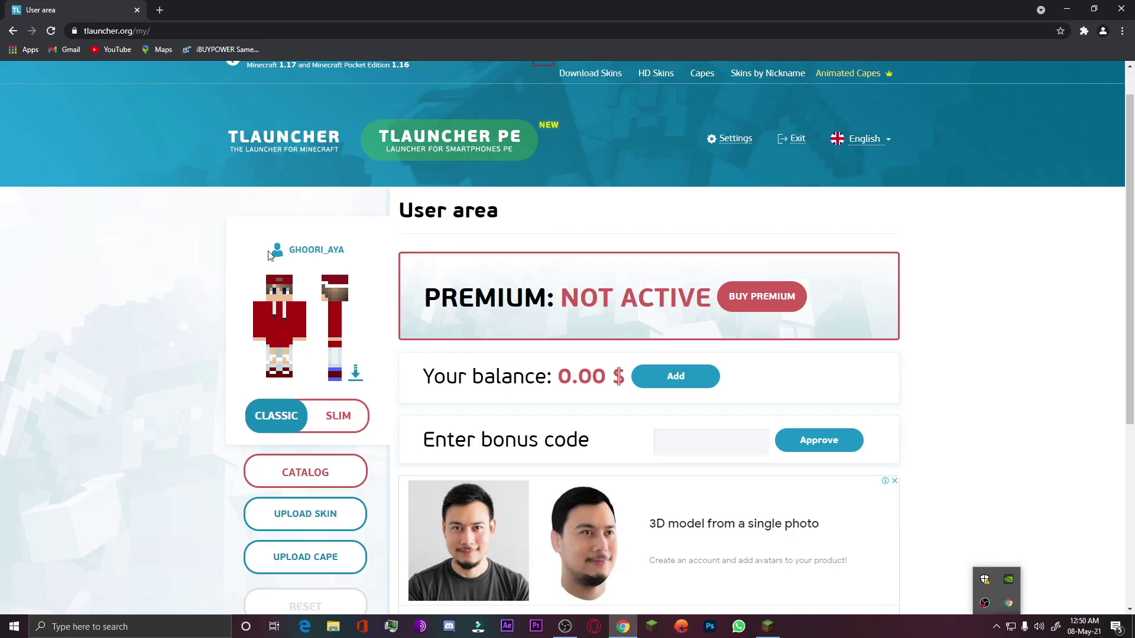
- Reload the user area to show Sharazi1, then minimize Chrome to reveal the launcher
left_click(48, 34)
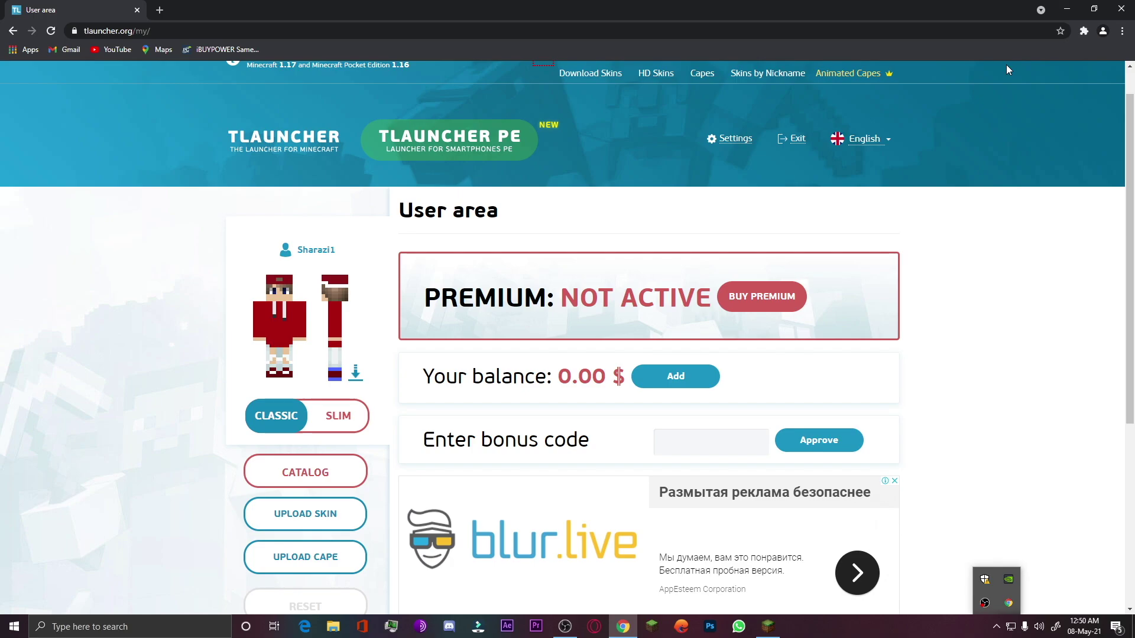
left_click(1121, 9)
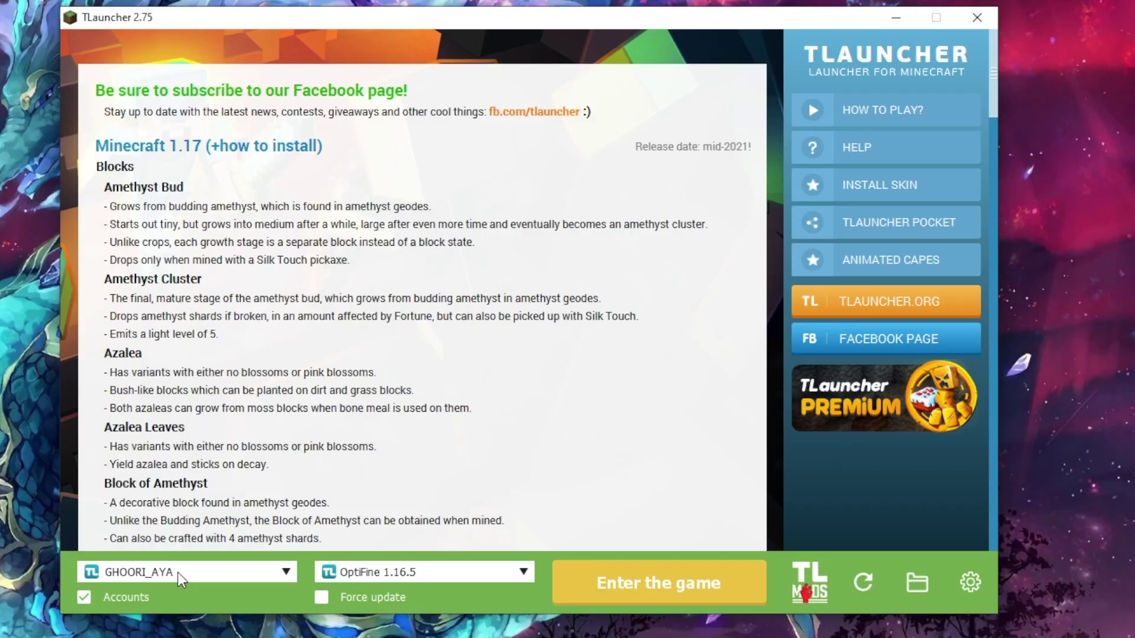
- Add and save a TLauncher account Sharazi1 with its password in the launcher
left_click(178, 572)
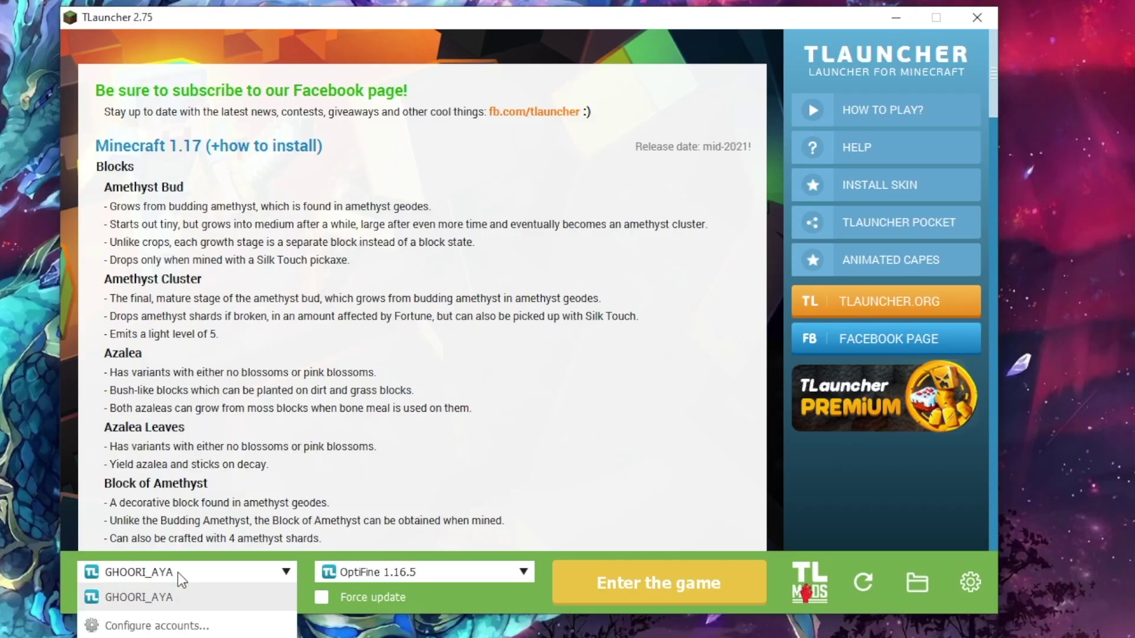
left_click(151, 633)
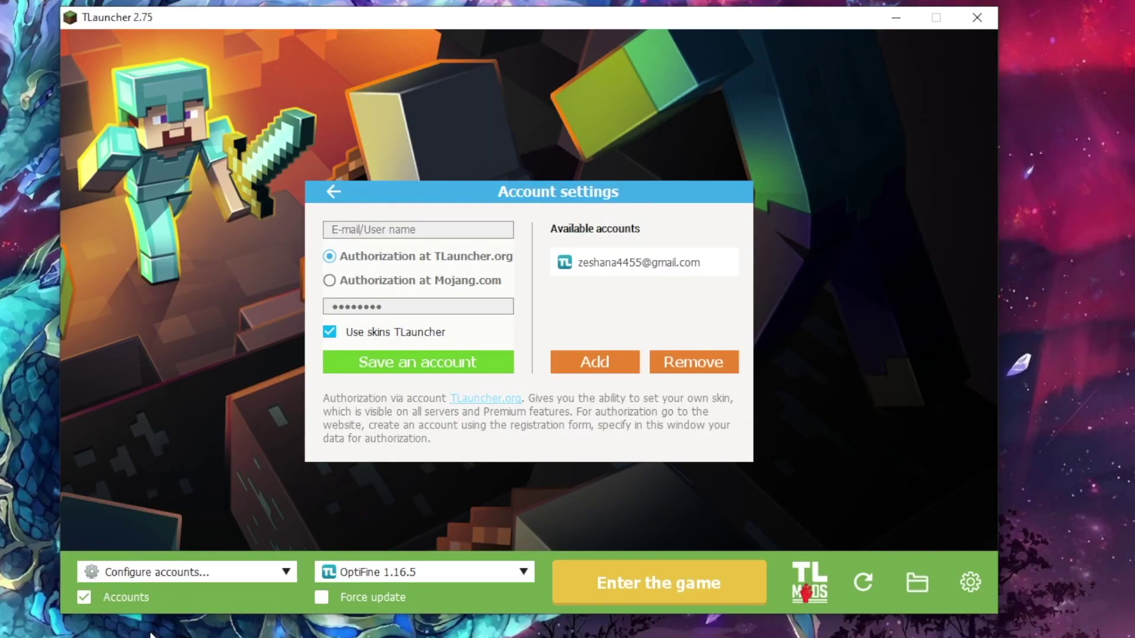
left_click(587, 364)
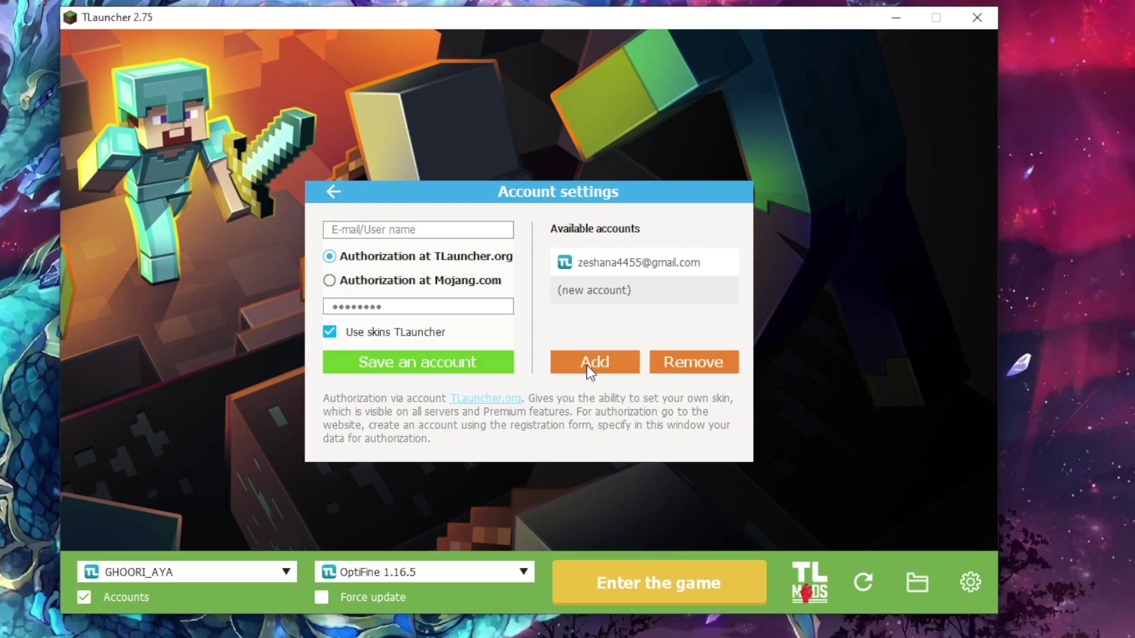
left_click(409, 230)
type("Sharazi1")
left_click(430, 304)
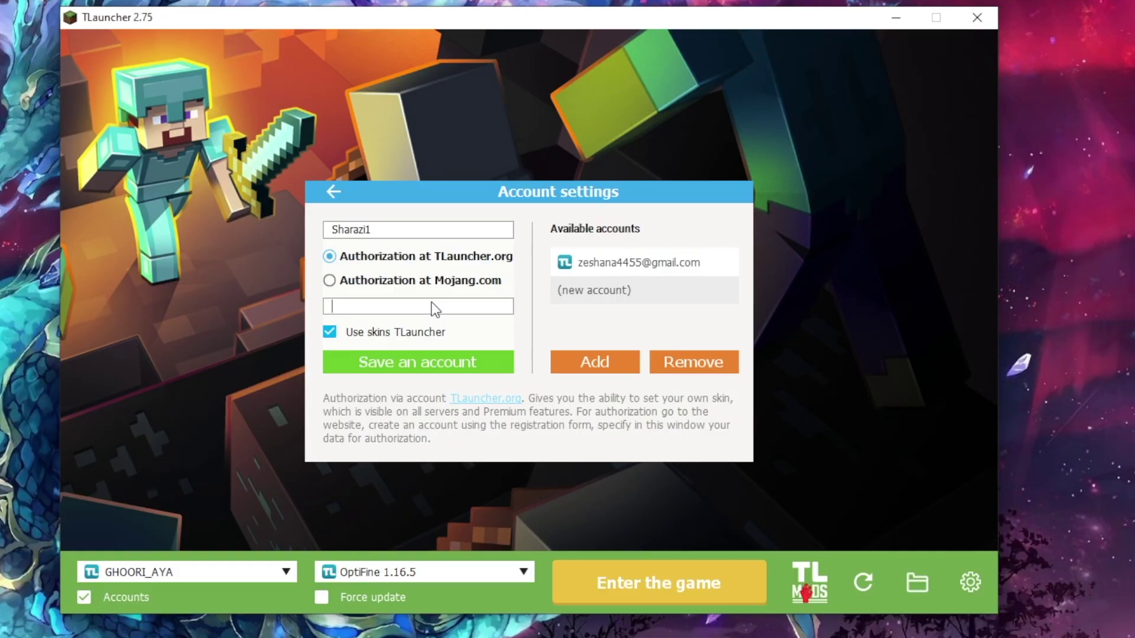
type("•••••••••")
left_click(459, 363)
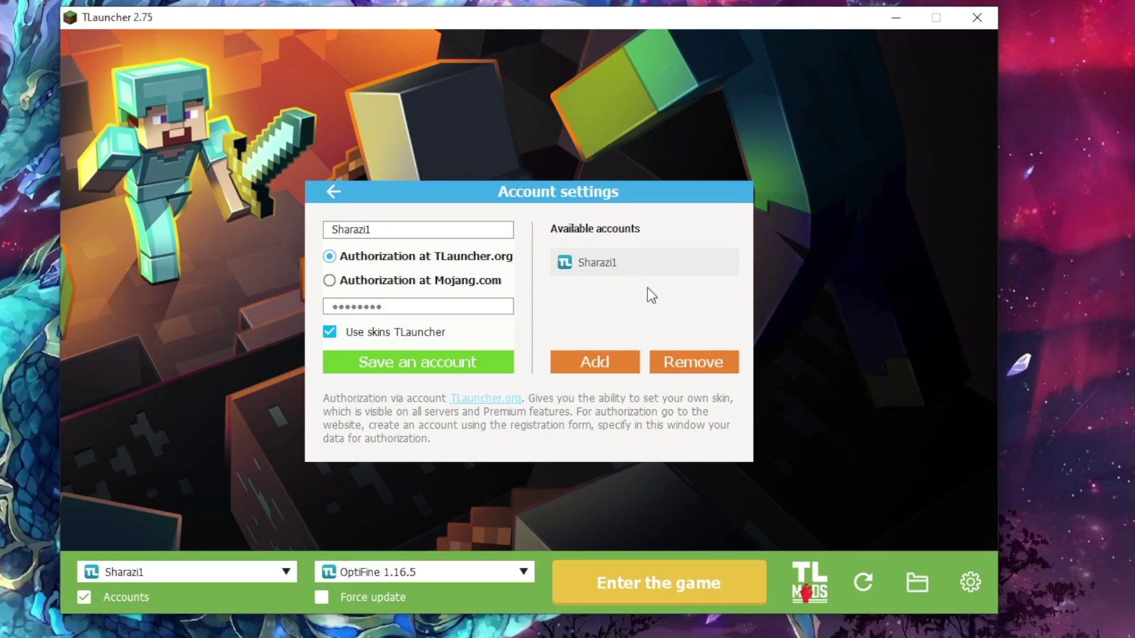
- Leave account settings and confirm Sharazi1 is selected in the account list
left_click(330, 192)
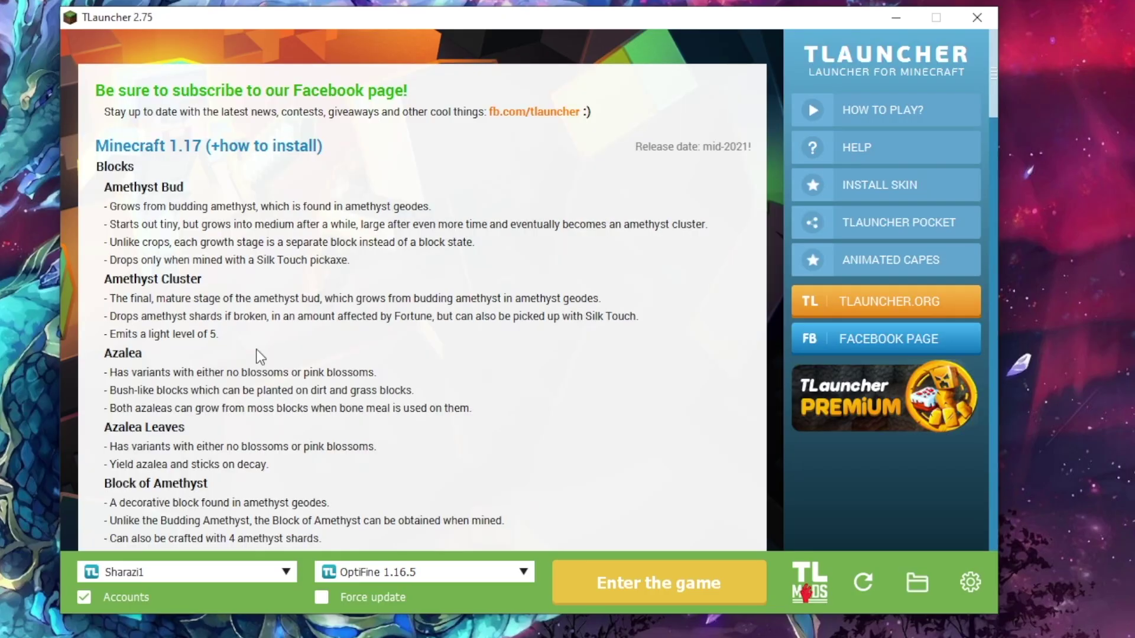
left_click(148, 572)
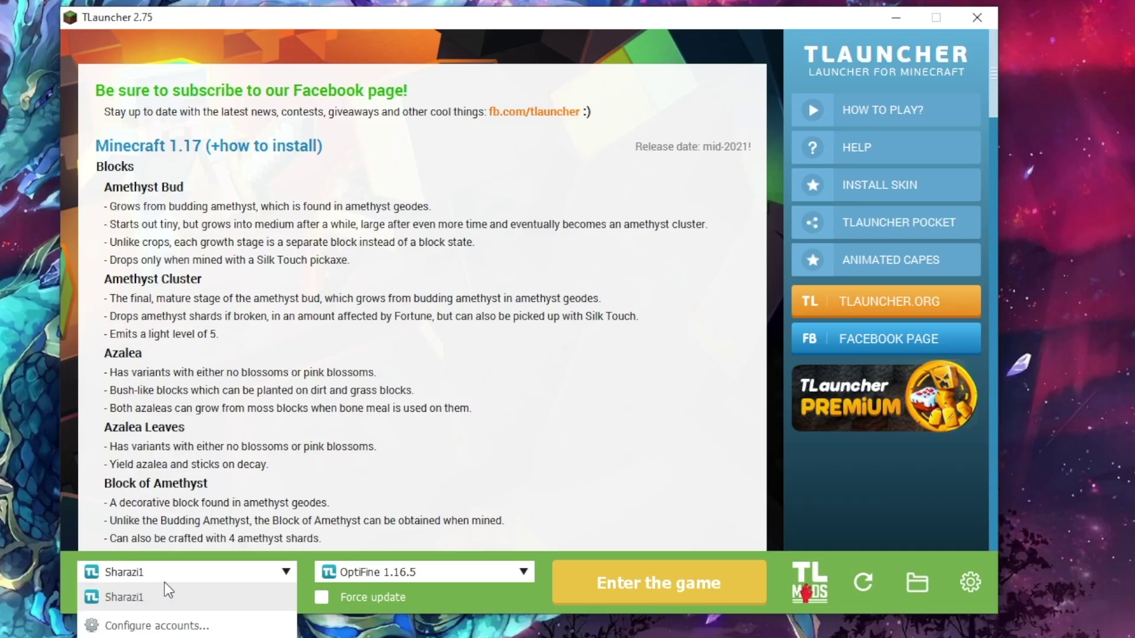
left_click(423, 437)
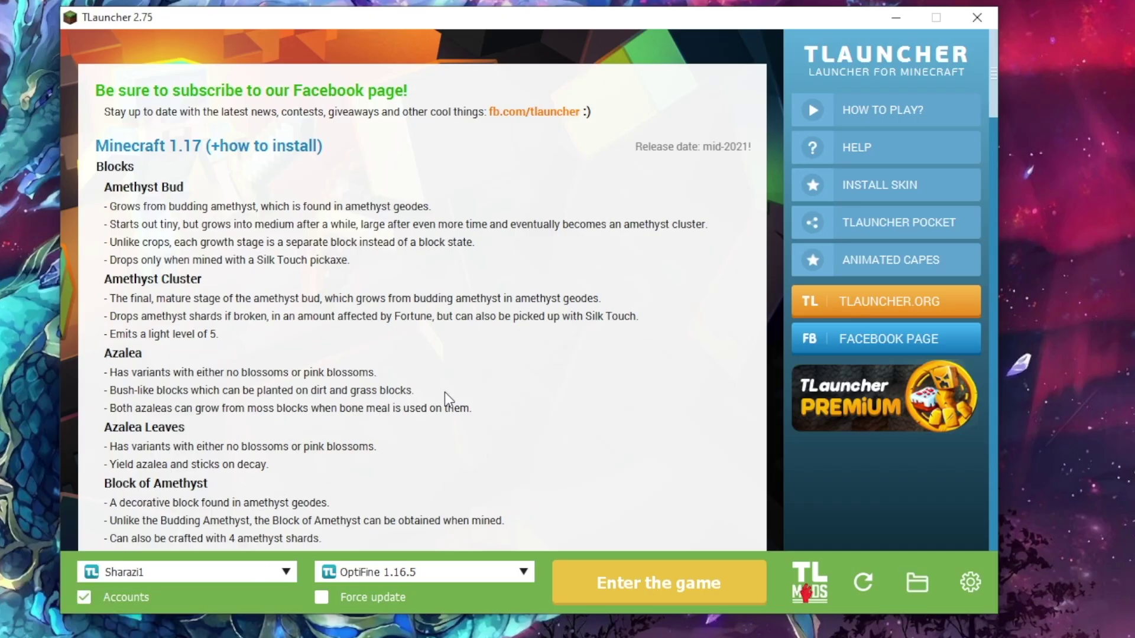